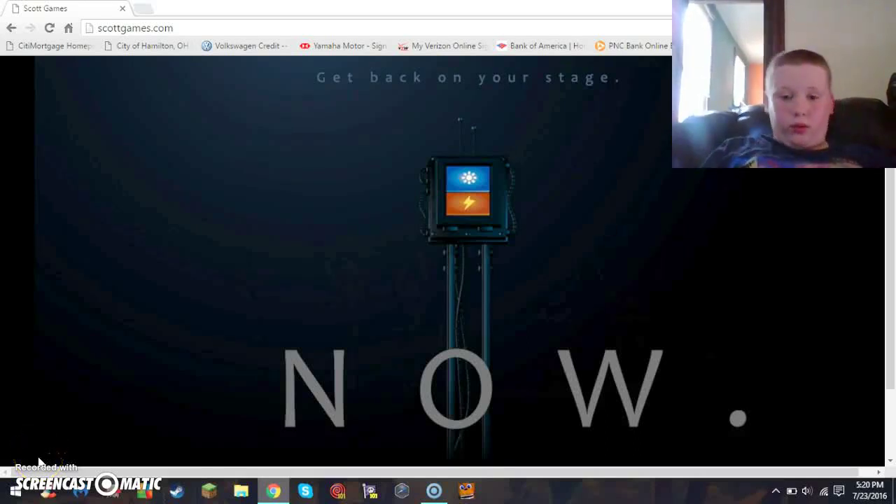
click(59, 483)
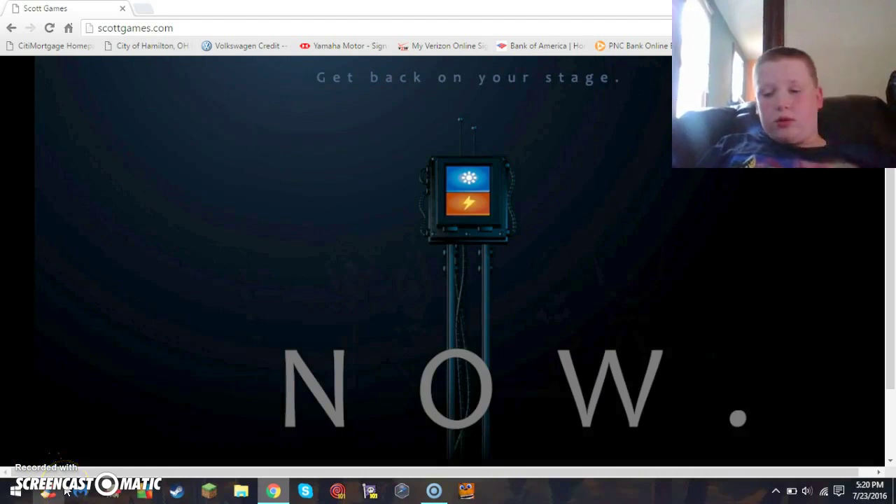
click(430, 197)
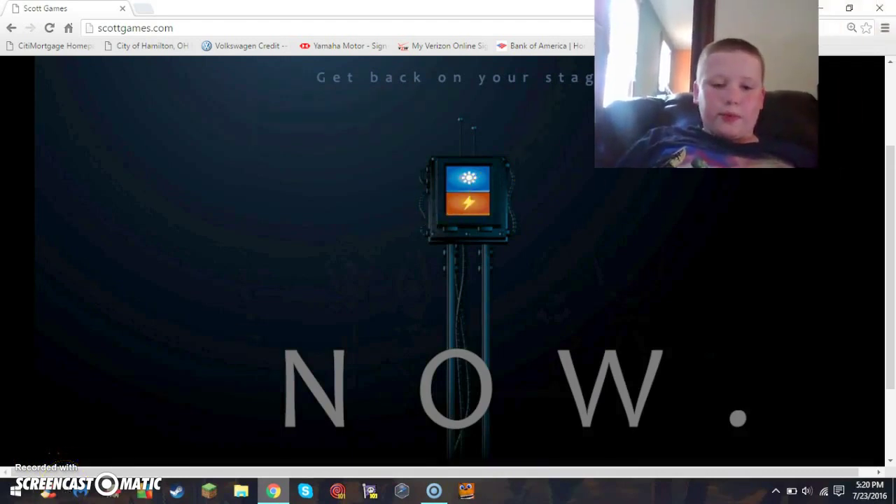
drag(706, 84, 112, 84)
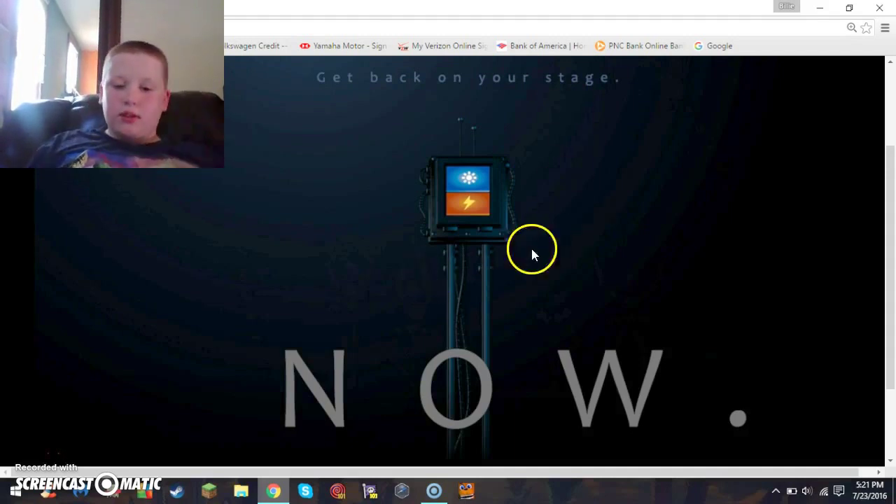
mouse_move(891, 266)
mouse_down()
mouse_move(893, 343)
mouse_move(894, 148)
mouse_move(893, 226)
mouse_up()
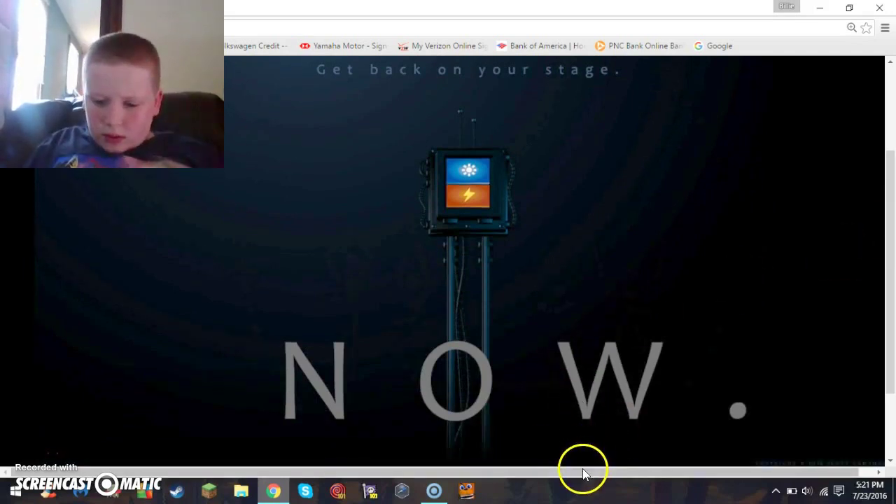
mouse_move(574, 476)
mouse_down()
mouse_move(640, 472)
mouse_move(396, 474)
mouse_up()
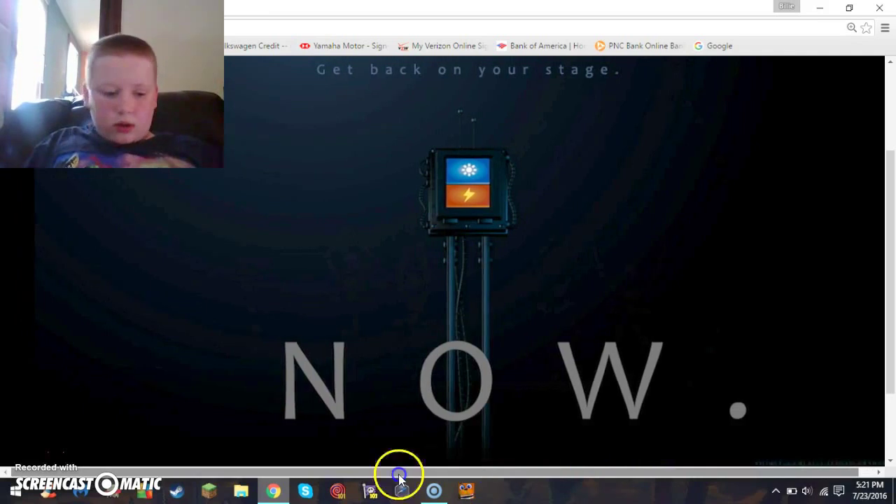
drag(891, 210, 891, 208)
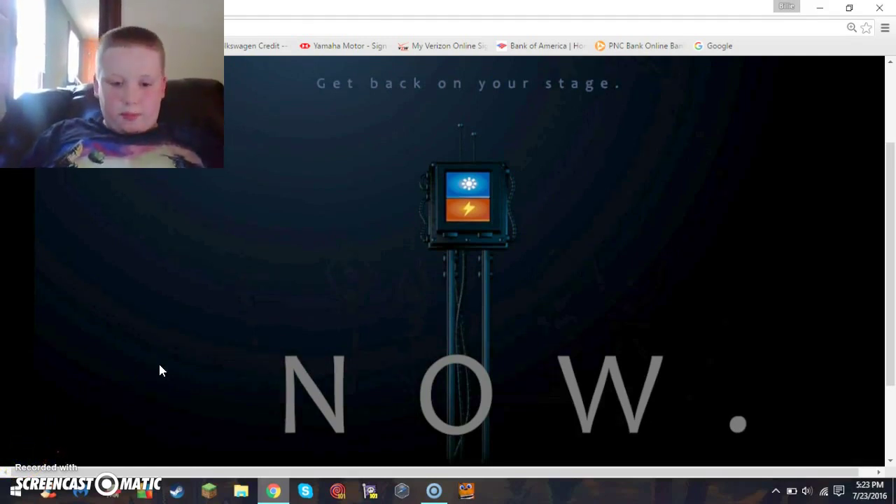
click(204, 350)
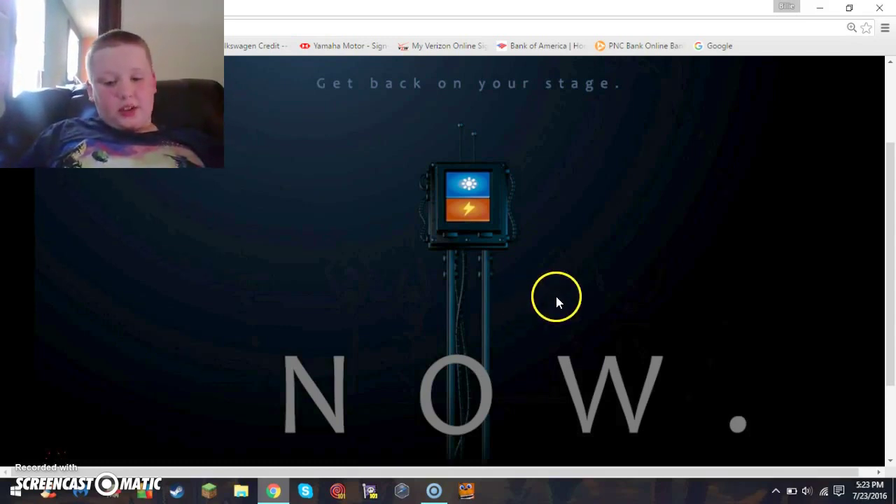
click(336, 282)
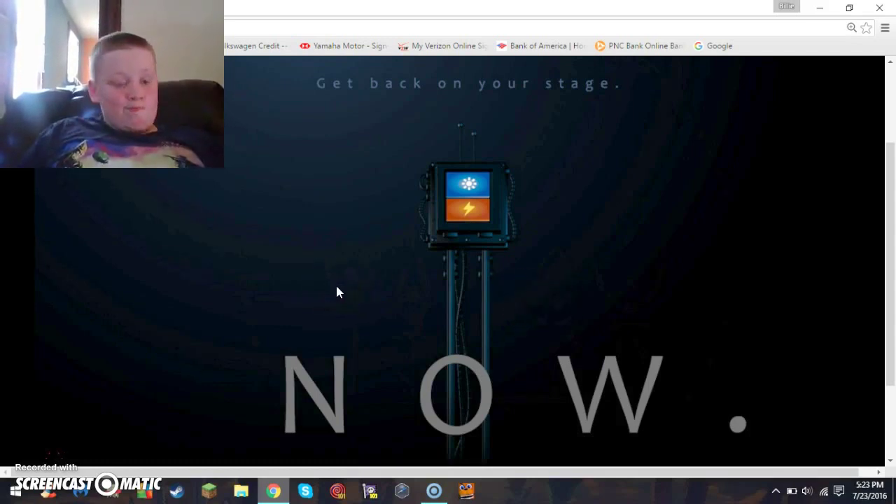
click(59, 418)
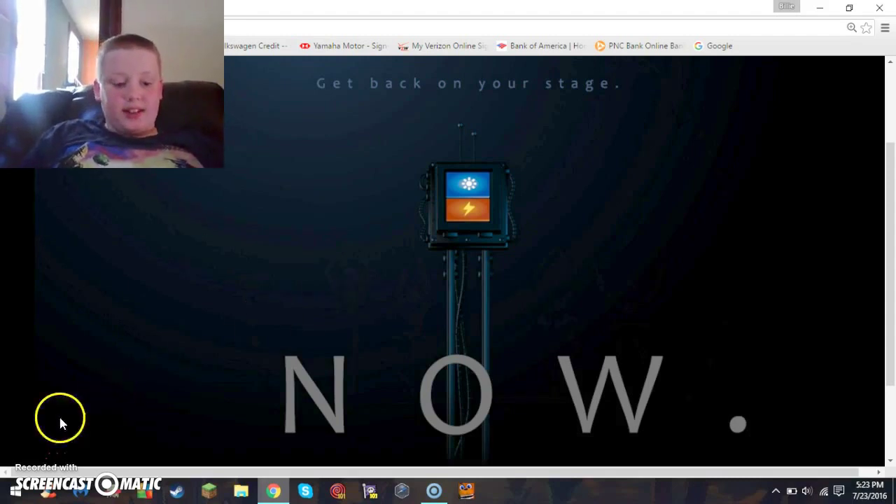